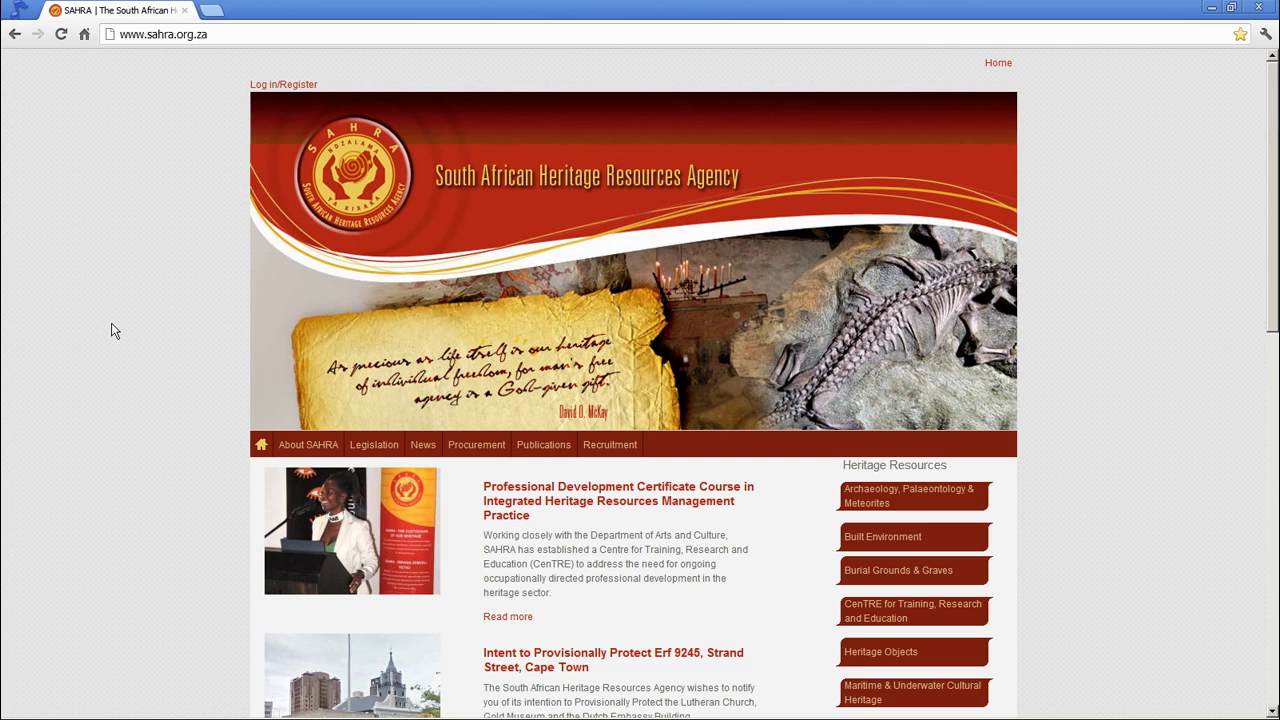
- Open the SAHRIS Create New Account form from the Log in/Register menu
click(96, 34)
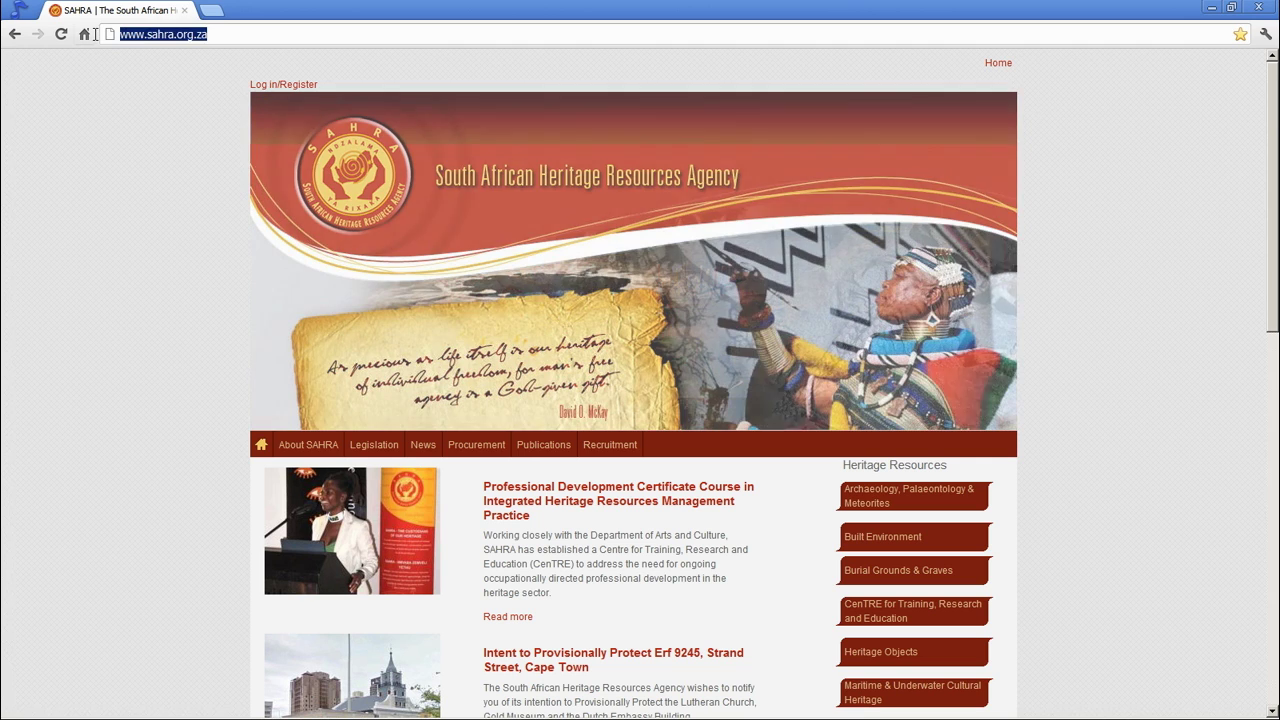
click(132, 140)
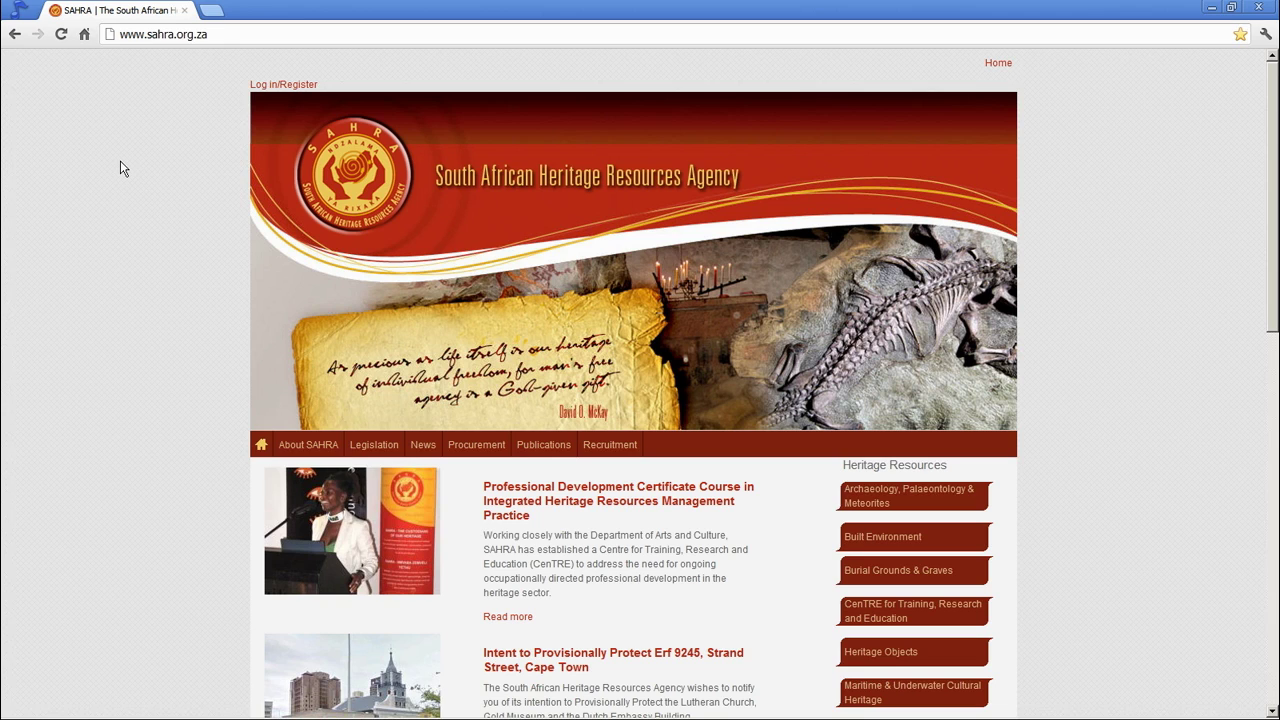
click(276, 87)
click(275, 117)
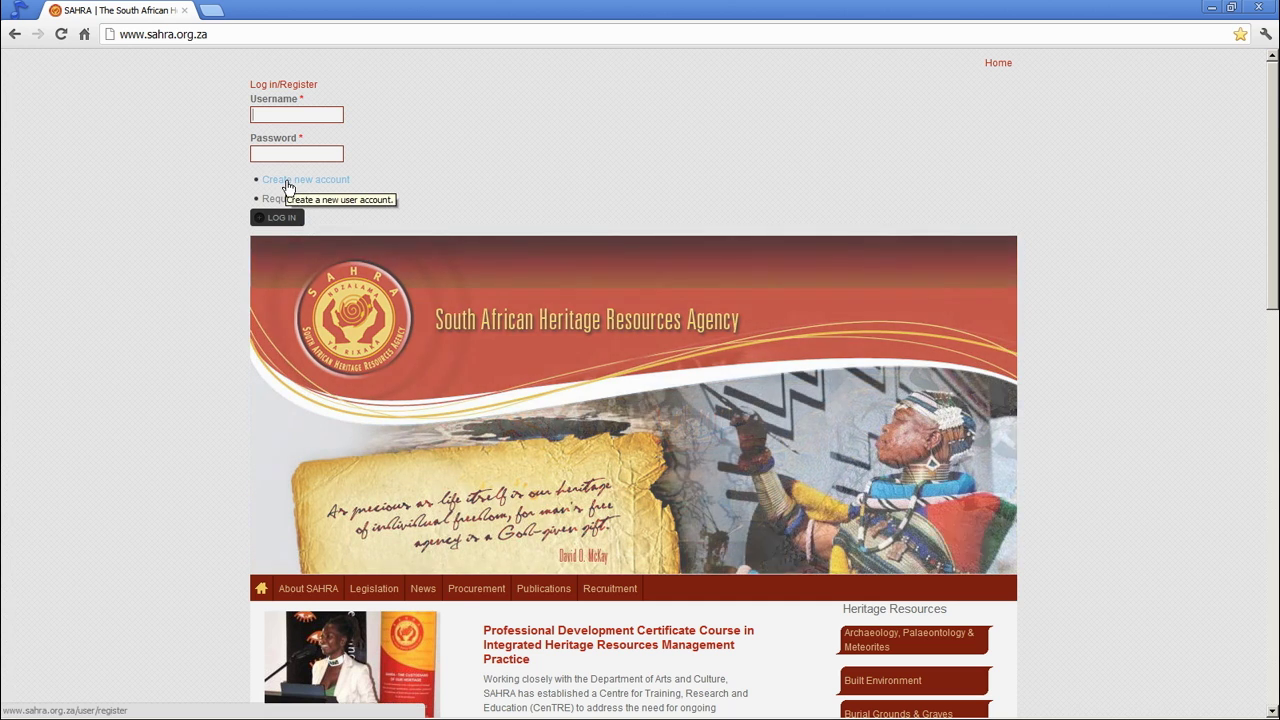
click(287, 182)
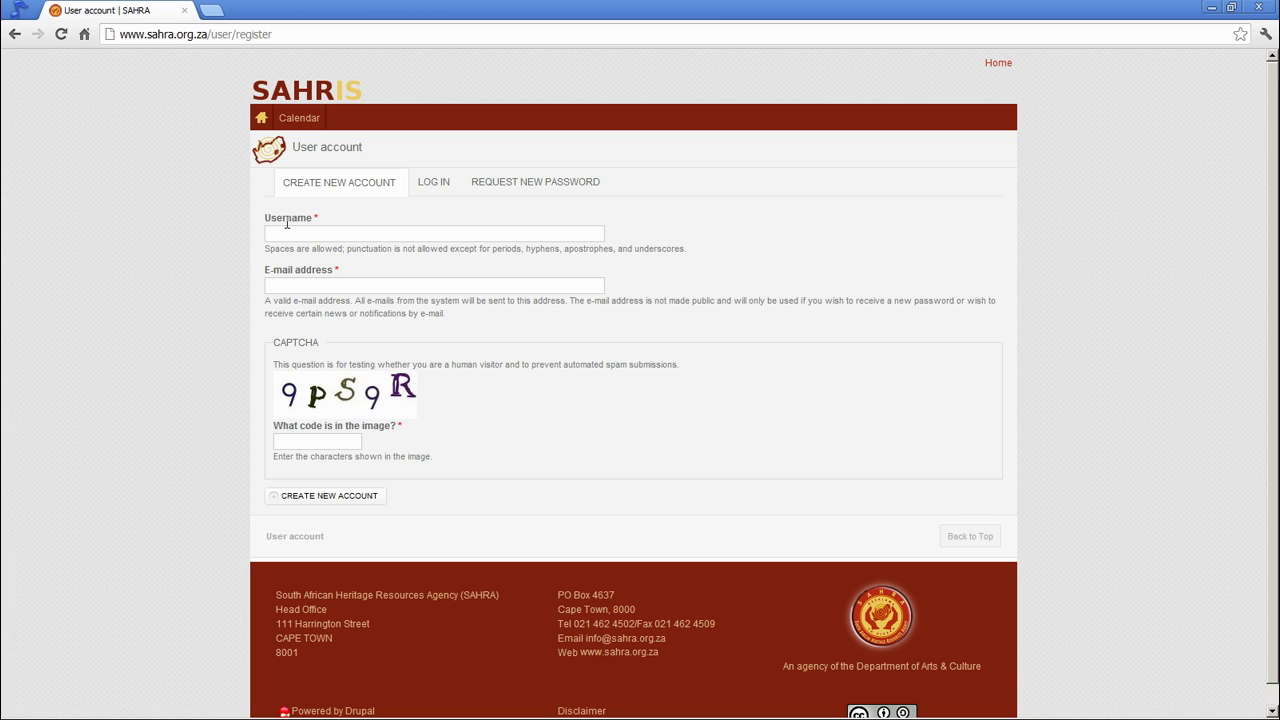
- Enter a username in the Username field, then replace it with a different username
click(287, 223)
text(john.smith)
drag(336, 233, 228, 227)
- Enter the user's Gmail address in the E-mail address field and select it
click(308, 290)
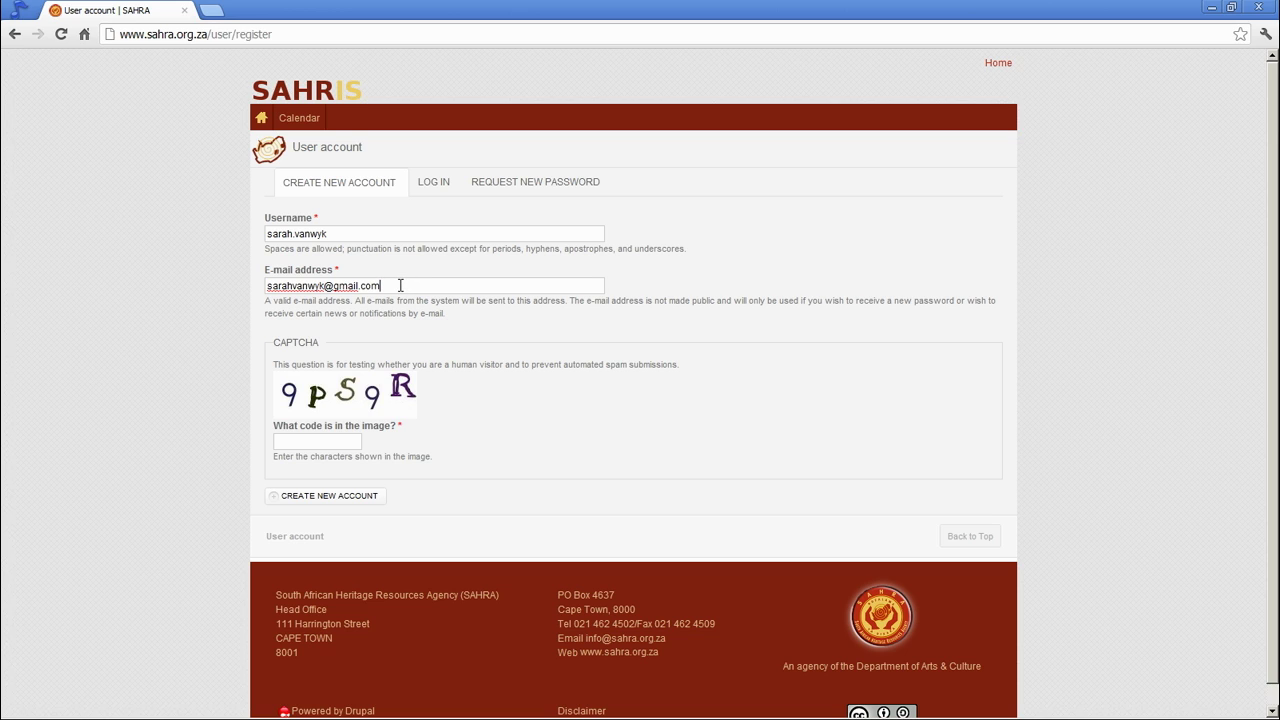
drag(400, 285, 233, 284)
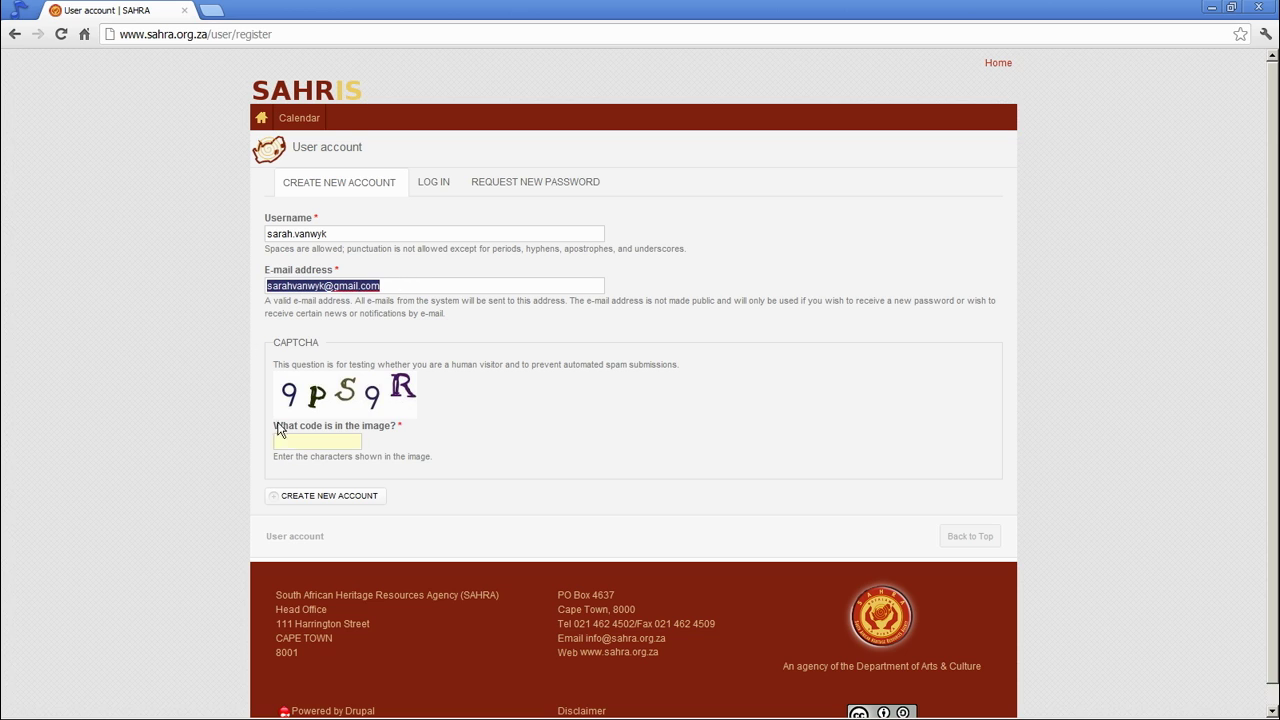
- Enter CAPTCHA code 9ps9r, submit the registration, then return to the code box
click(316, 444)
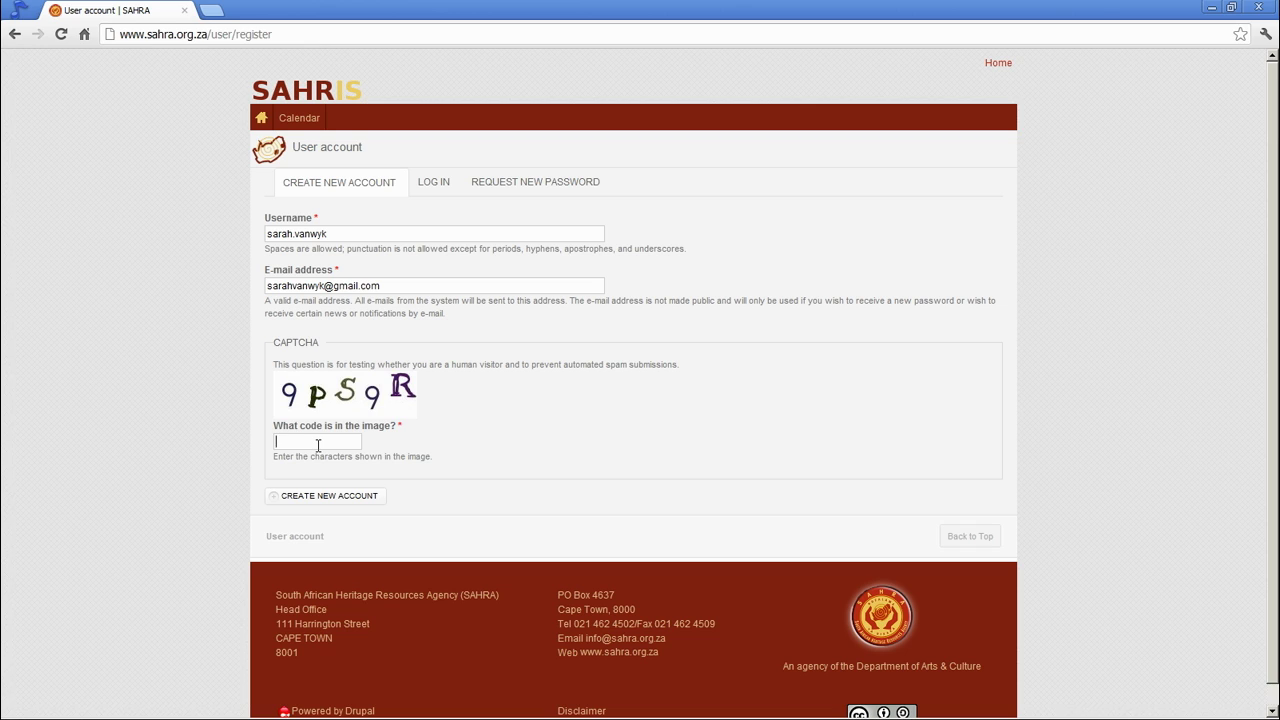
text(9ps9r)
click(326, 503)
click(307, 442)
- Erase the 9ps9r CAPTCHA code, the e-mail address and the username, leaving the fields blank
drag(332, 442, 252, 434)
key(BackSpace)
click(420, 286)
drag(420, 286, 222, 288)
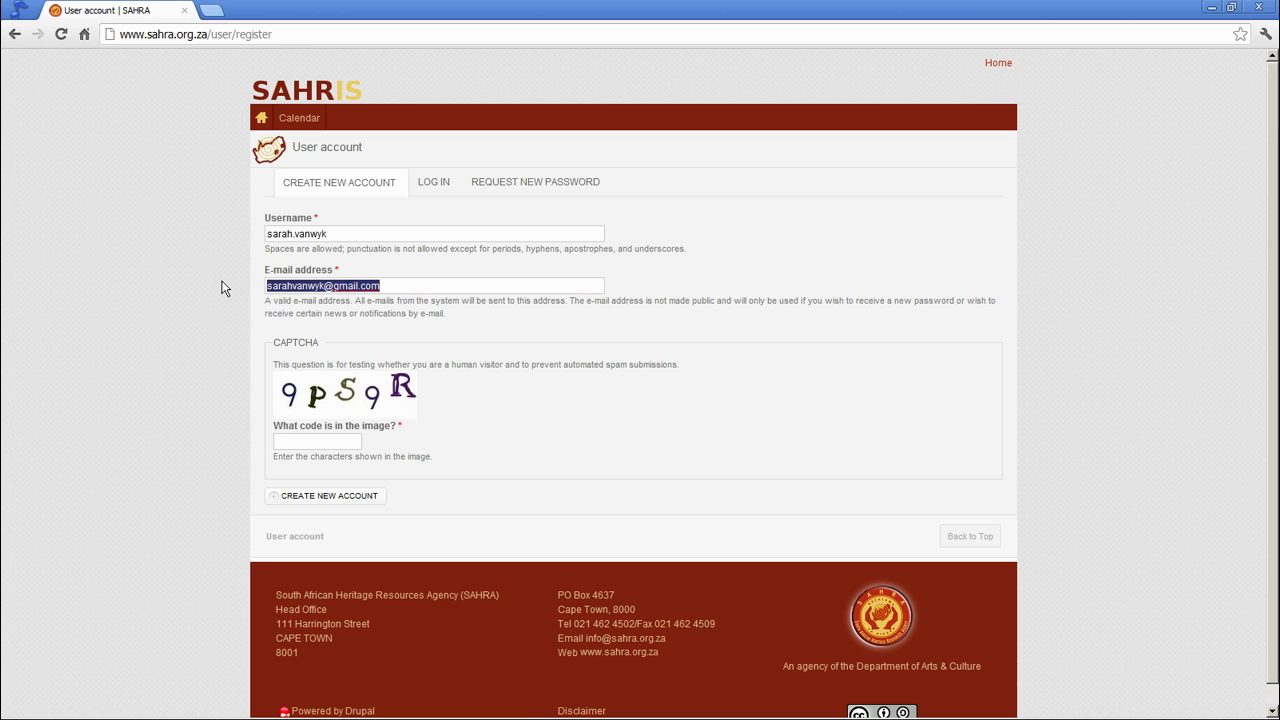
key(BackSpace)
drag(362, 234, 242, 237)
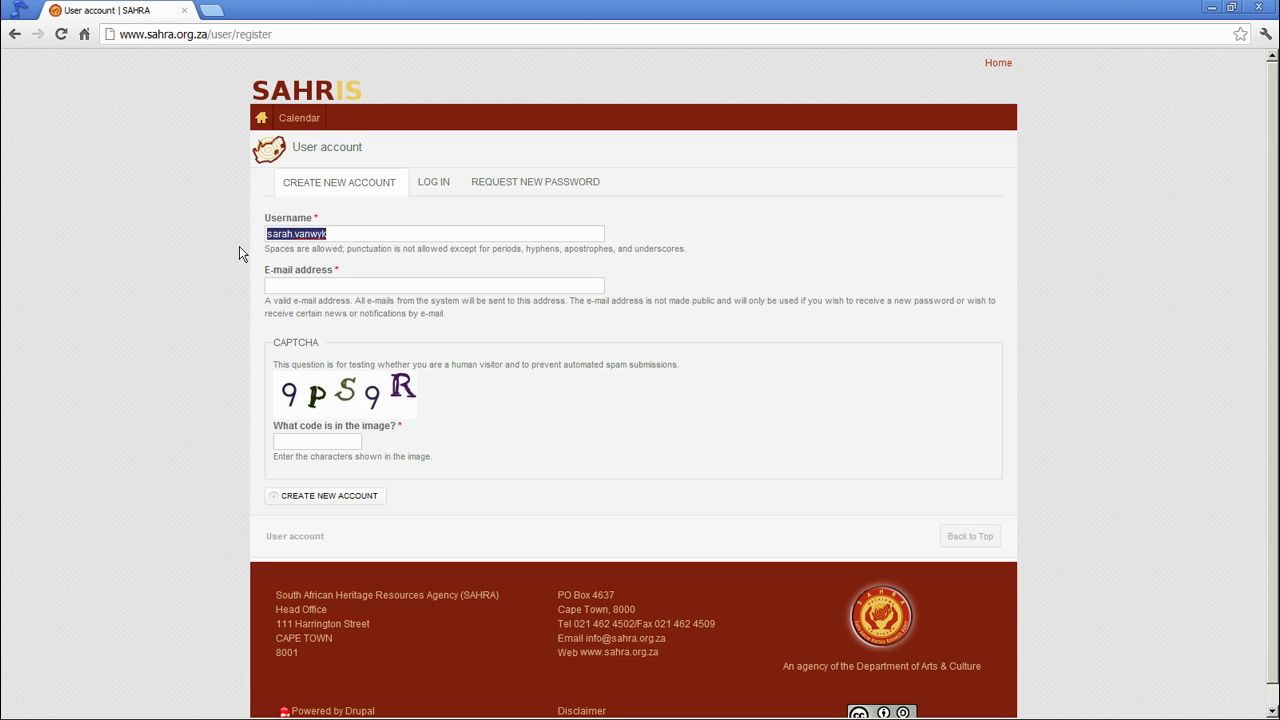
key(BackSpace)
- Return to the SAHRA home page and log in as 'applicant' with the account password
click(260, 119)
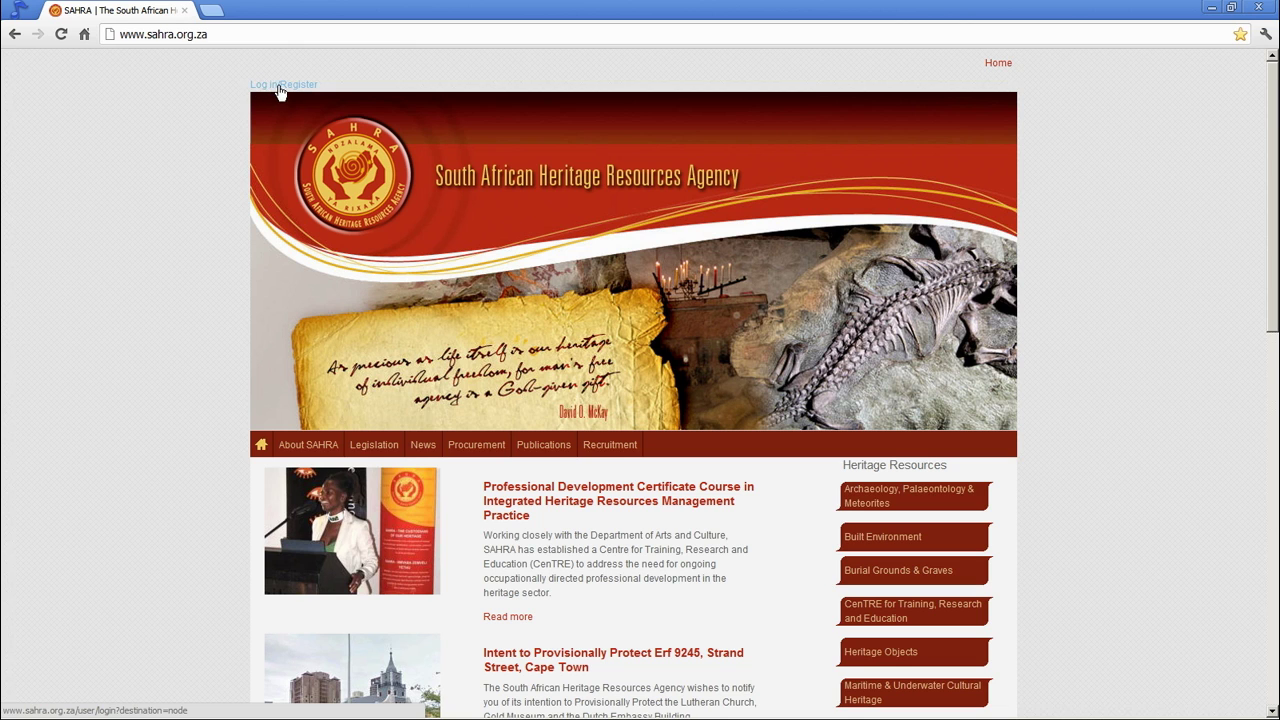
click(286, 87)
click(292, 114)
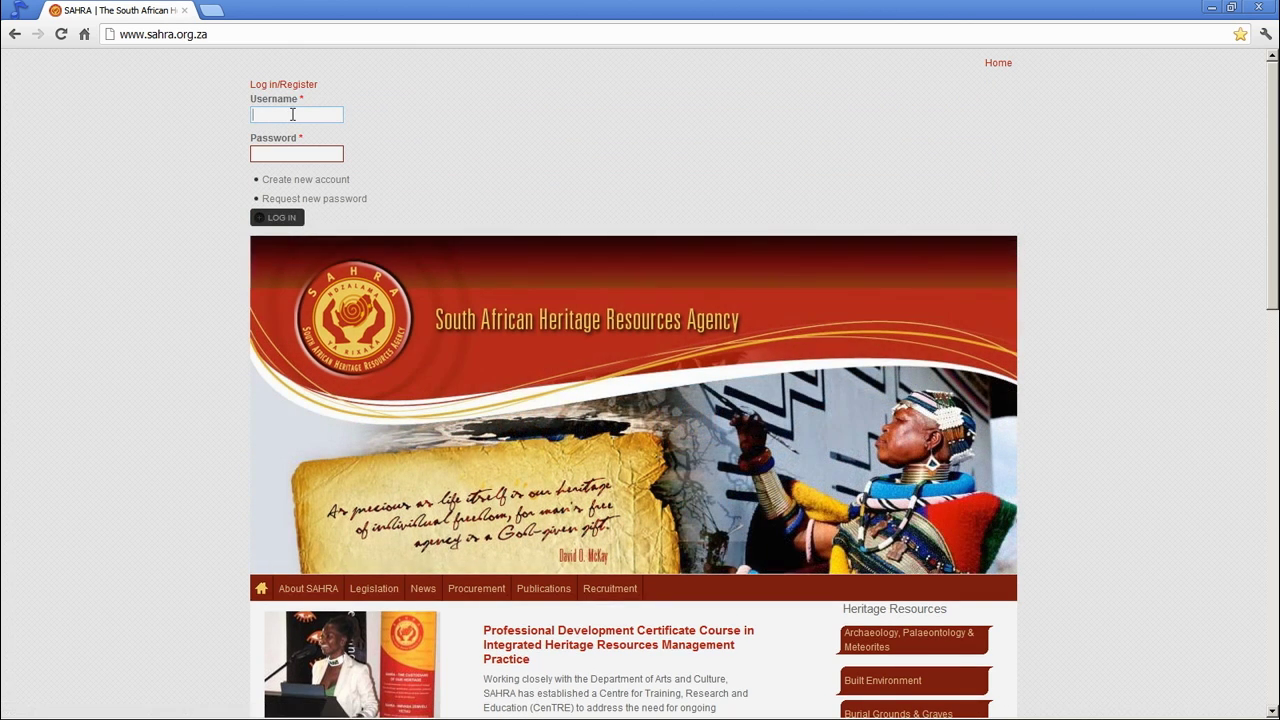
text(applicant)
key(Tab)
text(•••••)
click(286, 219)
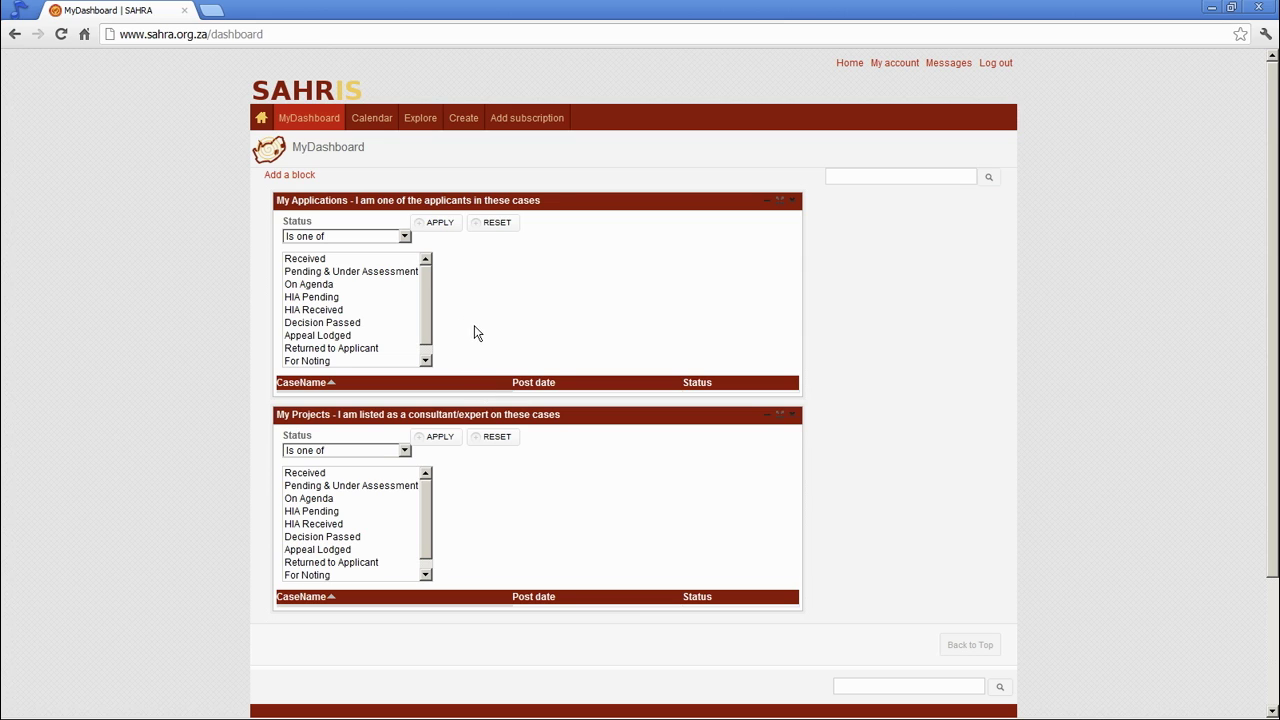
mouse_move(416, 121)
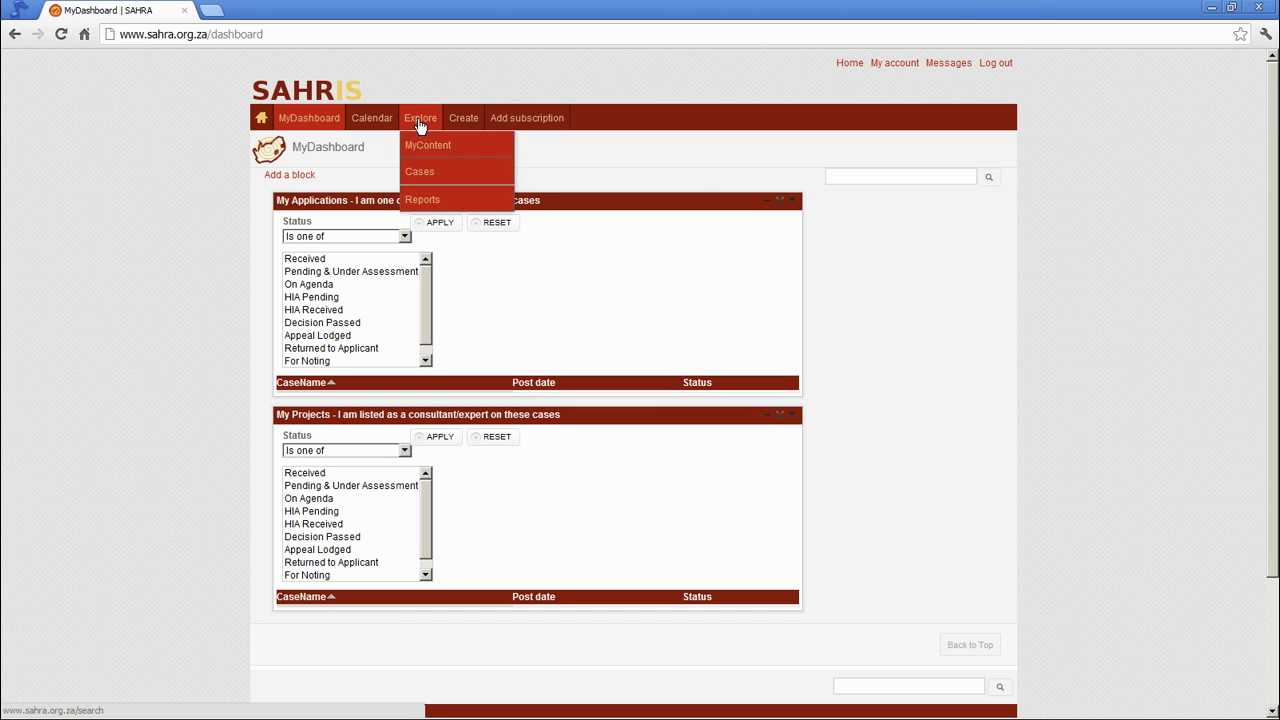